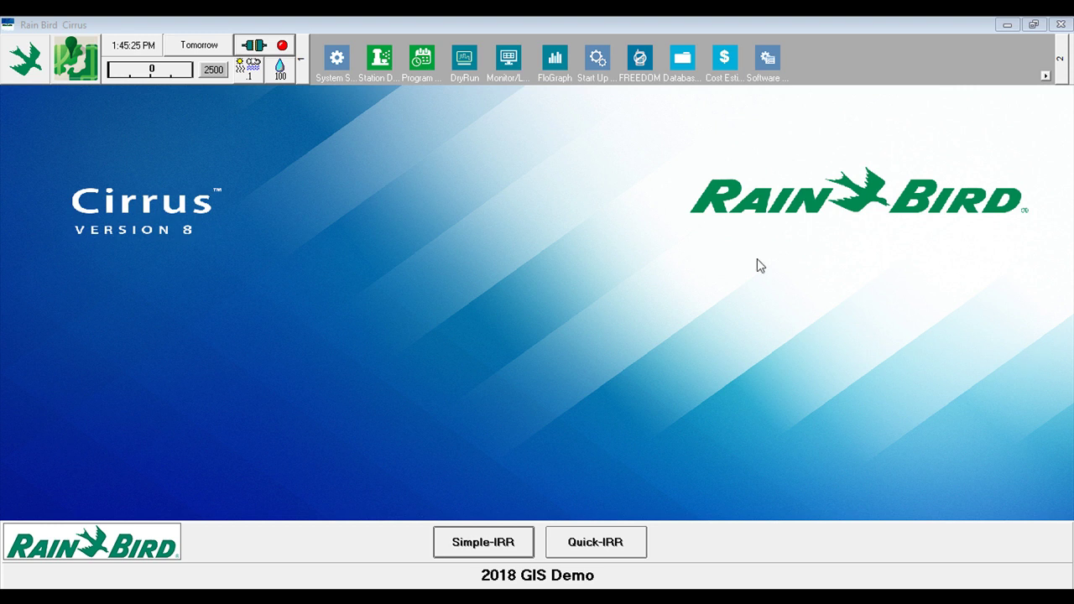
- Check the software version and inspect the Field Box-5 entry in the system settings
left_click(38, 62)
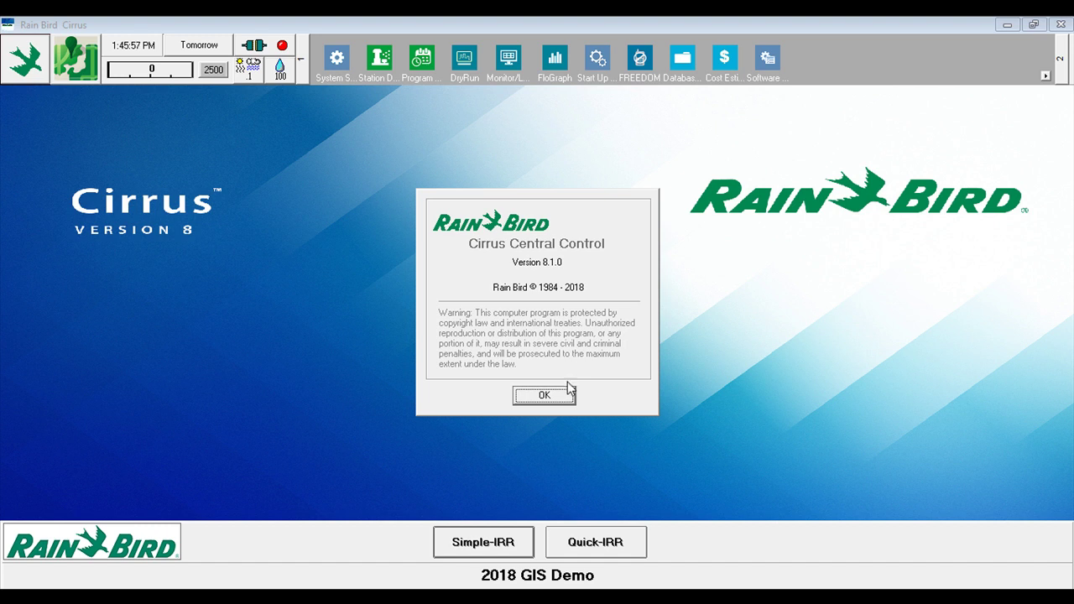
left_click(554, 393)
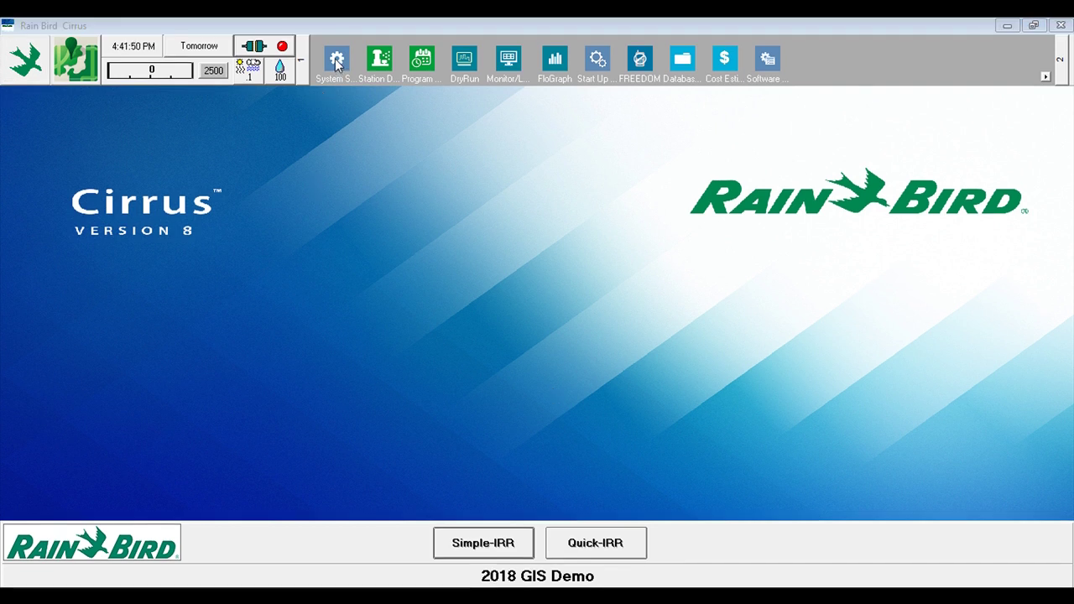
left_click(335, 60)
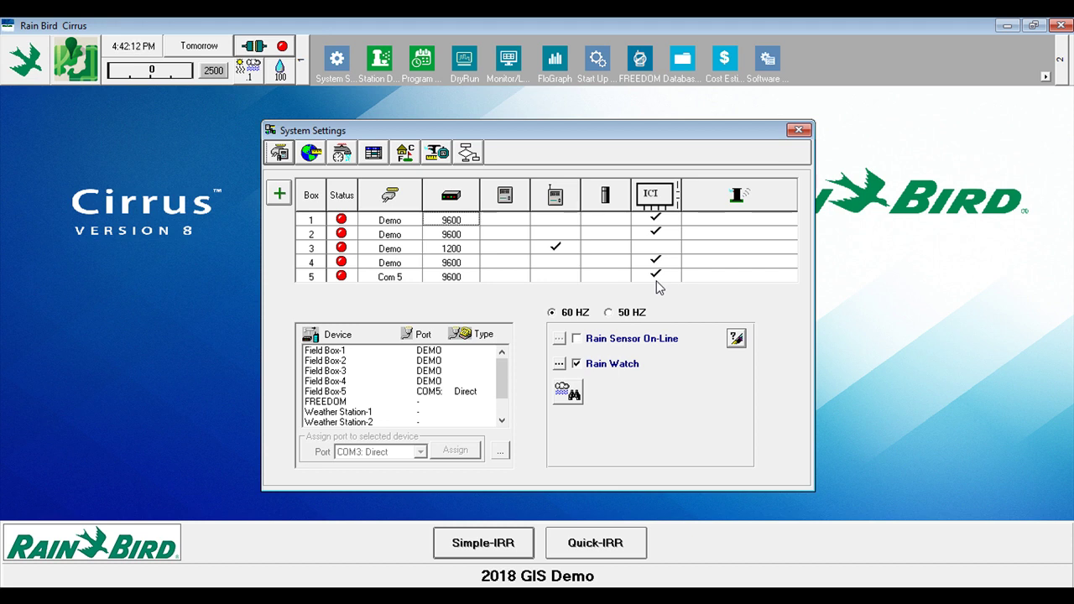
left_click(368, 393)
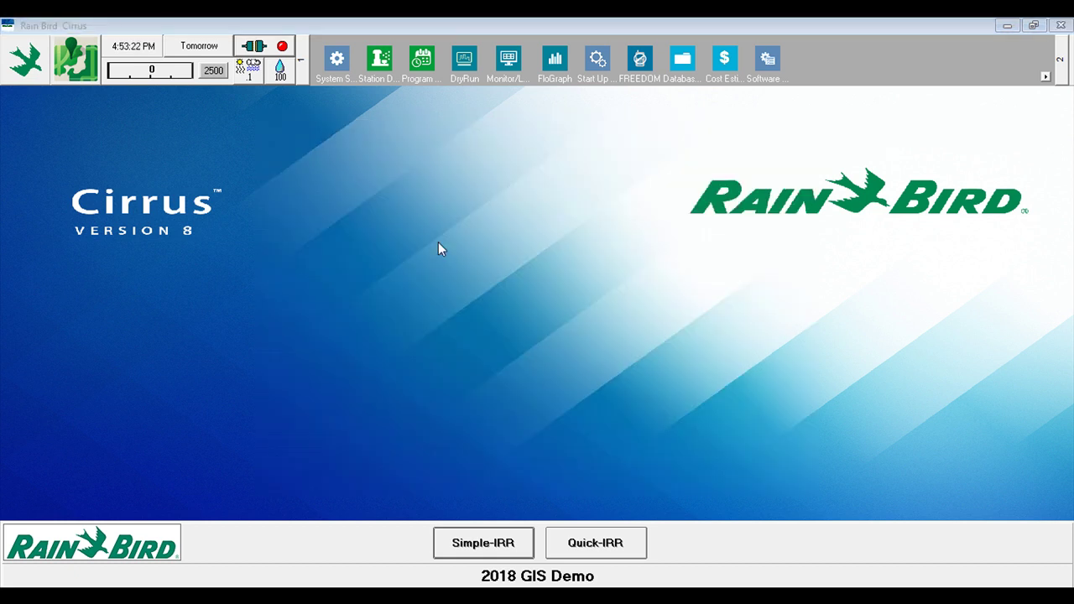
- Add a new station to the Misc area of course 2, hole 2 in the station details
left_click(379, 63)
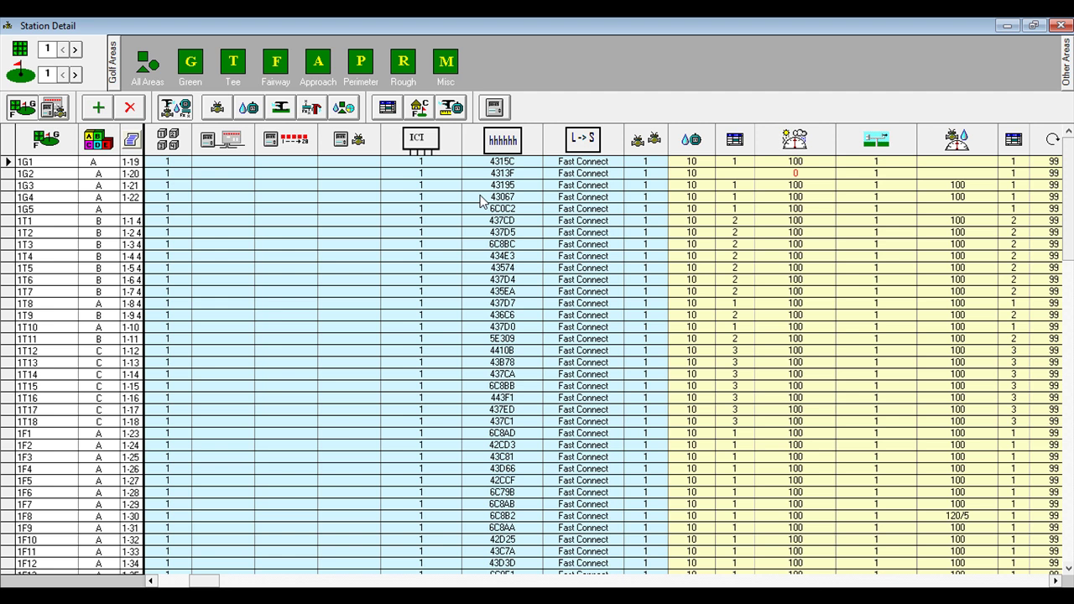
left_click(76, 50)
left_click(76, 74)
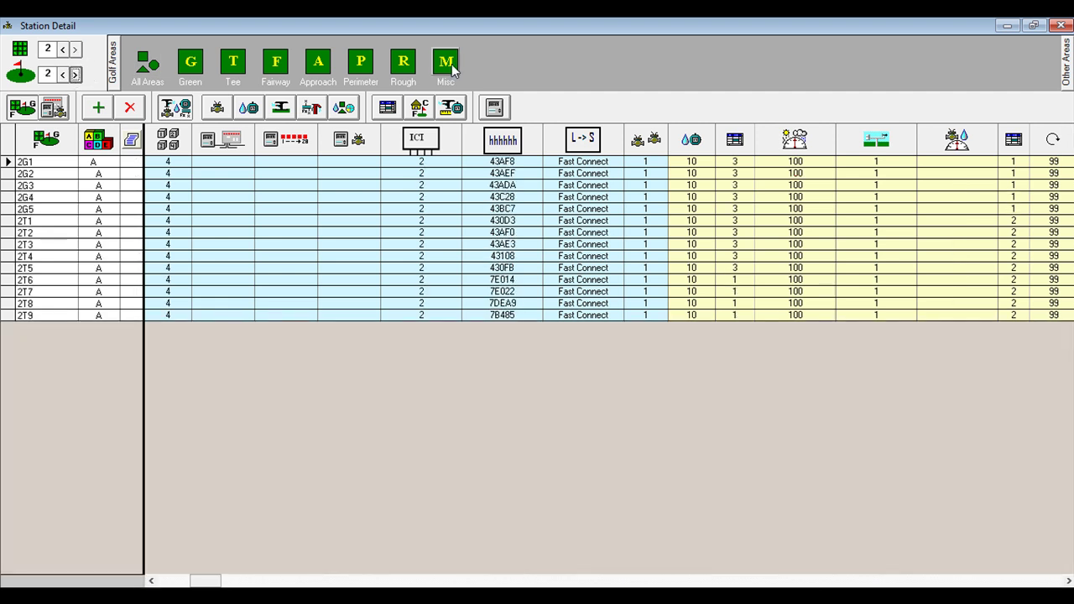
left_click(451, 64)
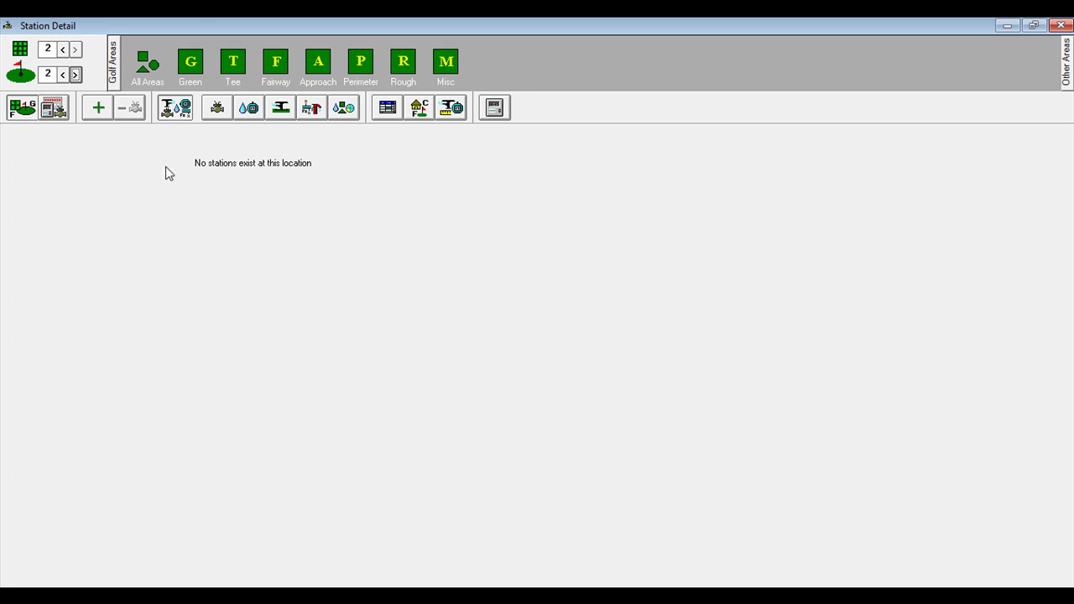
left_click(95, 110)
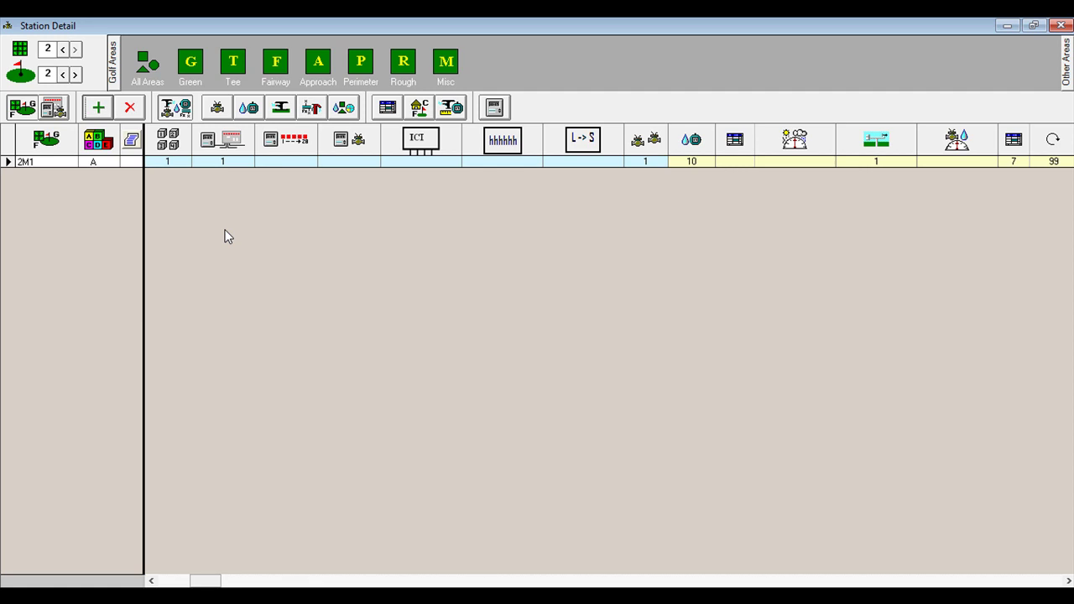
- Assign station 2M1 to field box 5 and ICI 1, acknowledging the reminder about suspending unconnected stations
left_click(182, 163)
left_click(184, 162)
left_click(152, 214)
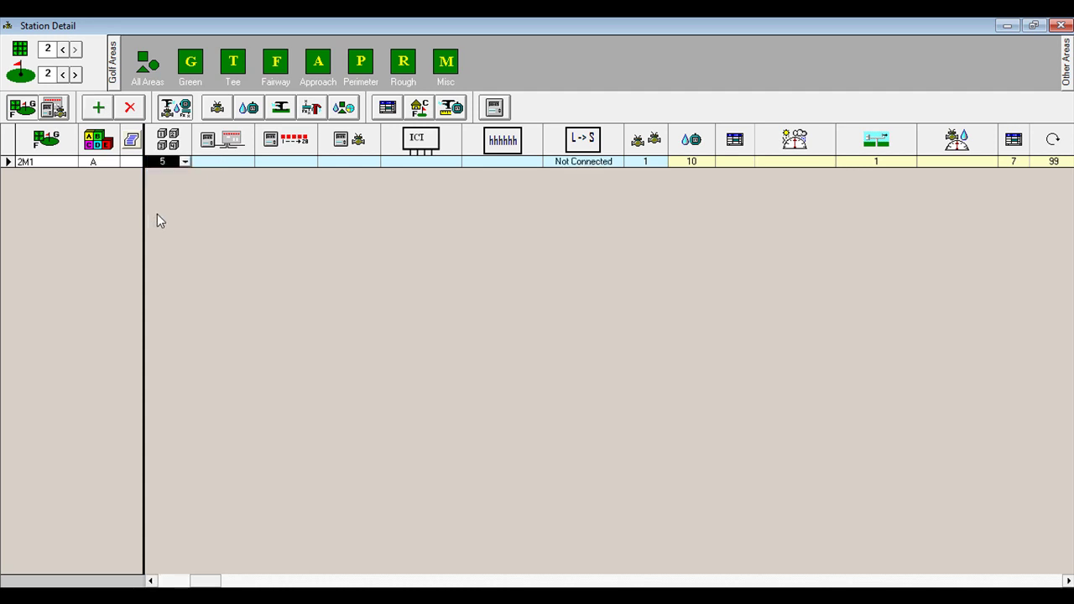
left_click(446, 163)
left_click(459, 161)
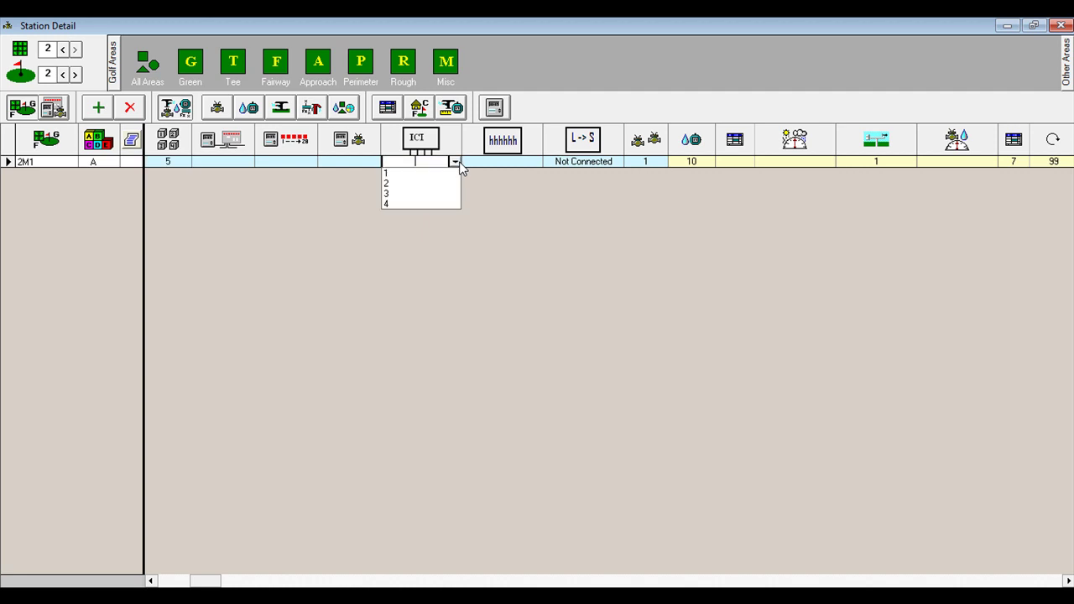
left_click(426, 173)
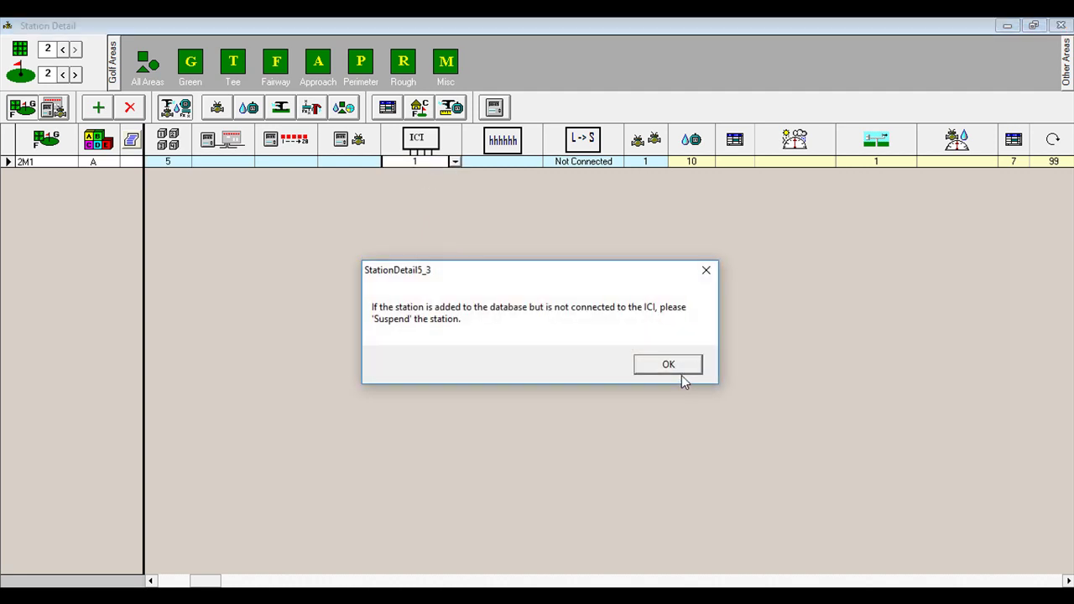
left_click(660, 361)
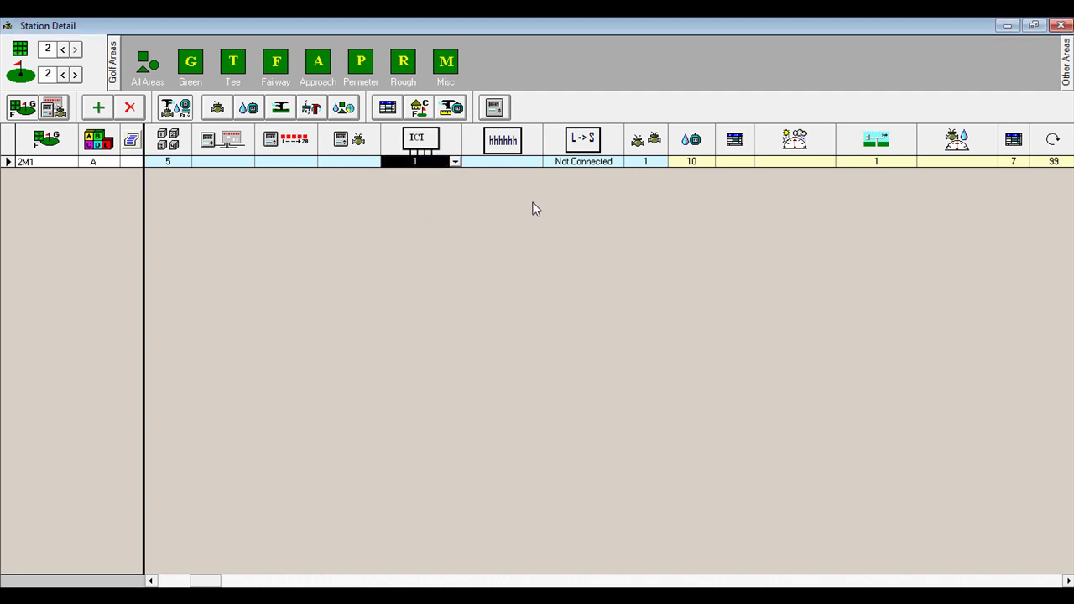
- Enter 10588F as the decoder address of station 2M1 and set its run time to 60
left_click(501, 162)
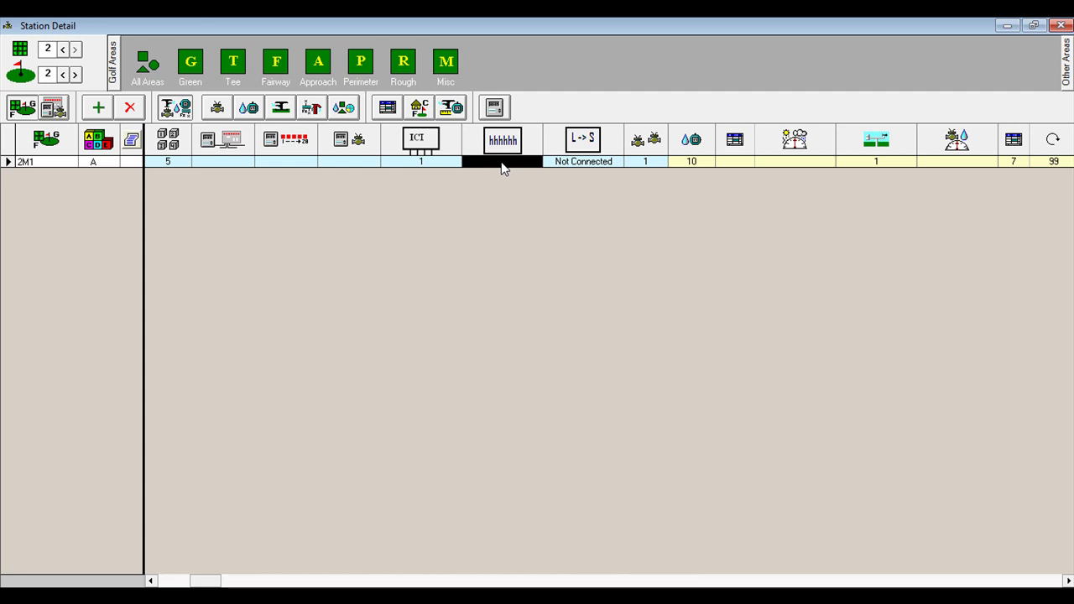
type("10588")
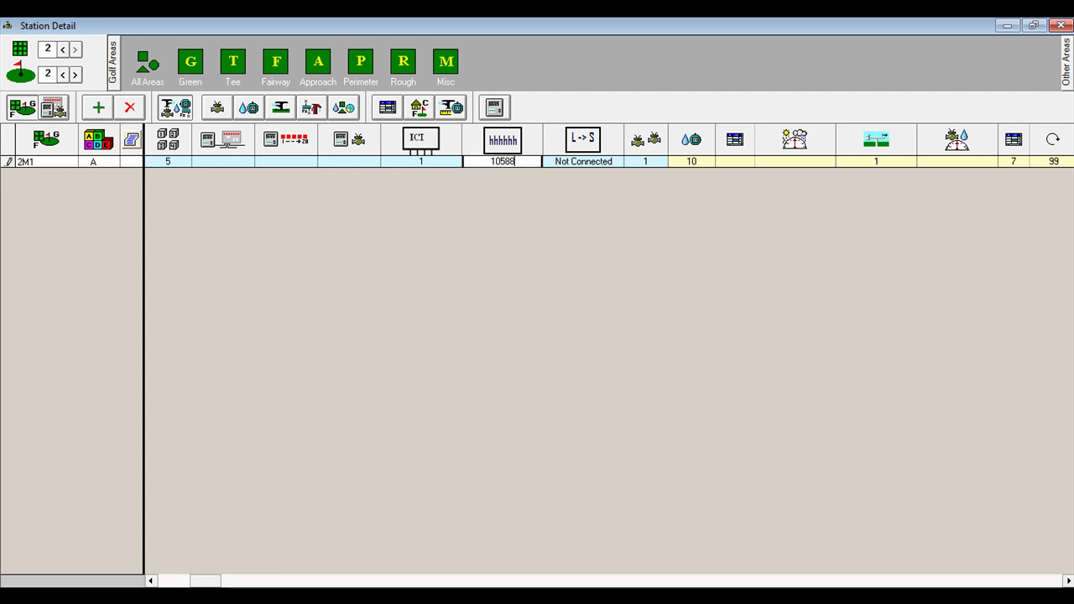
type("F")
key("Tab")
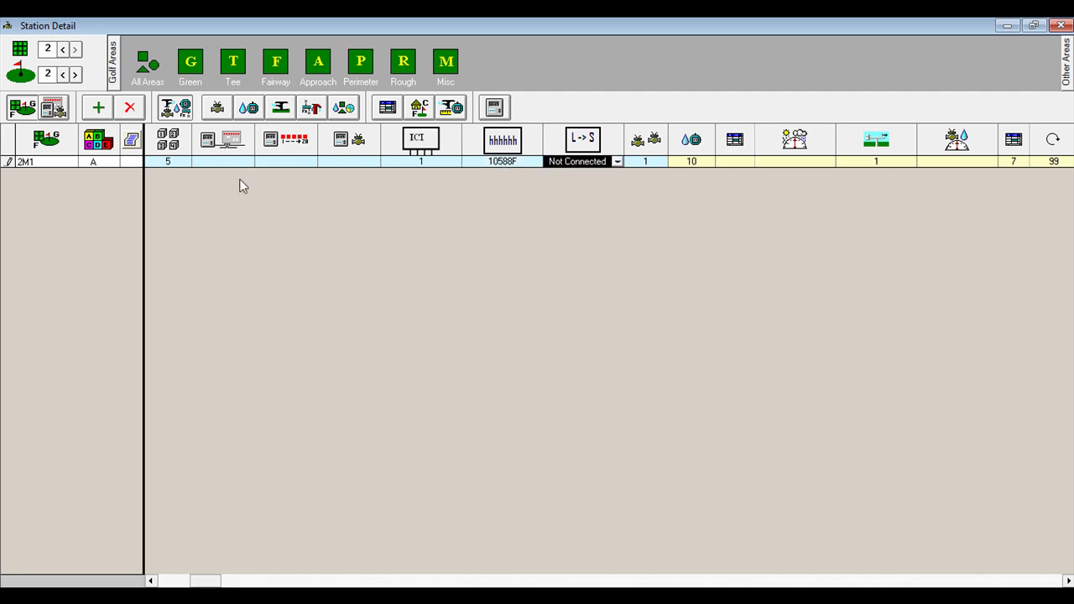
left_click(693, 164)
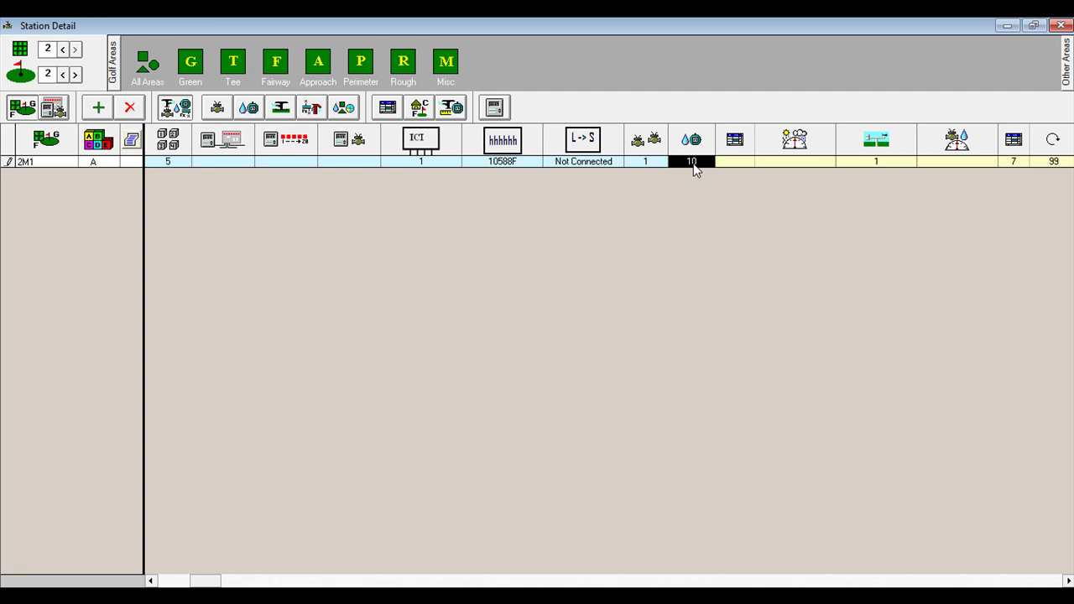
type("60")
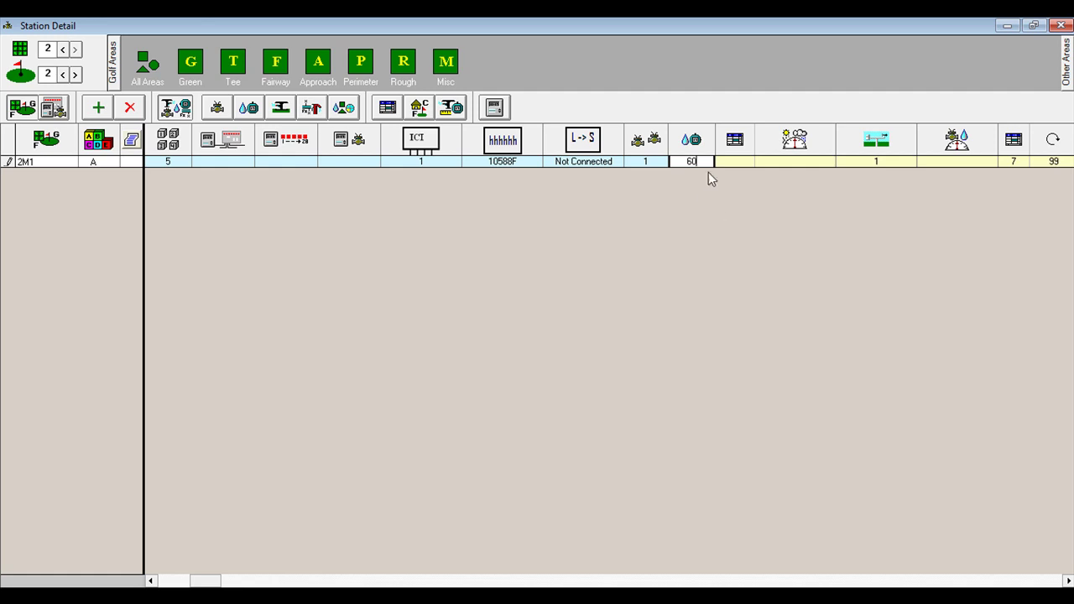
left_click(737, 163)
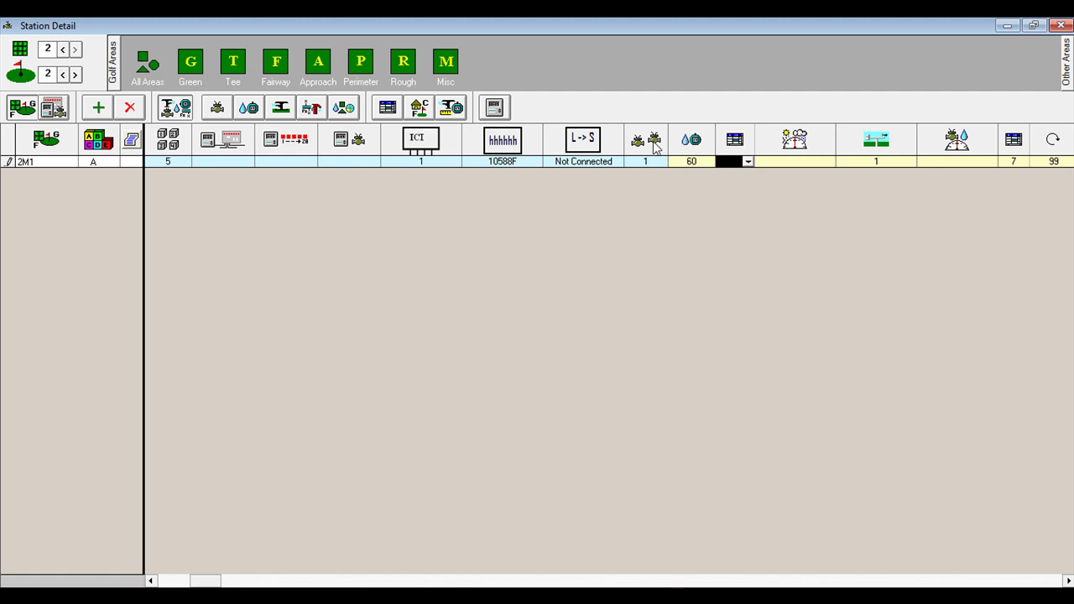
- Expand the comments column, label station 2M1 as "Greens Fan", and close the station details
left_click(135, 146)
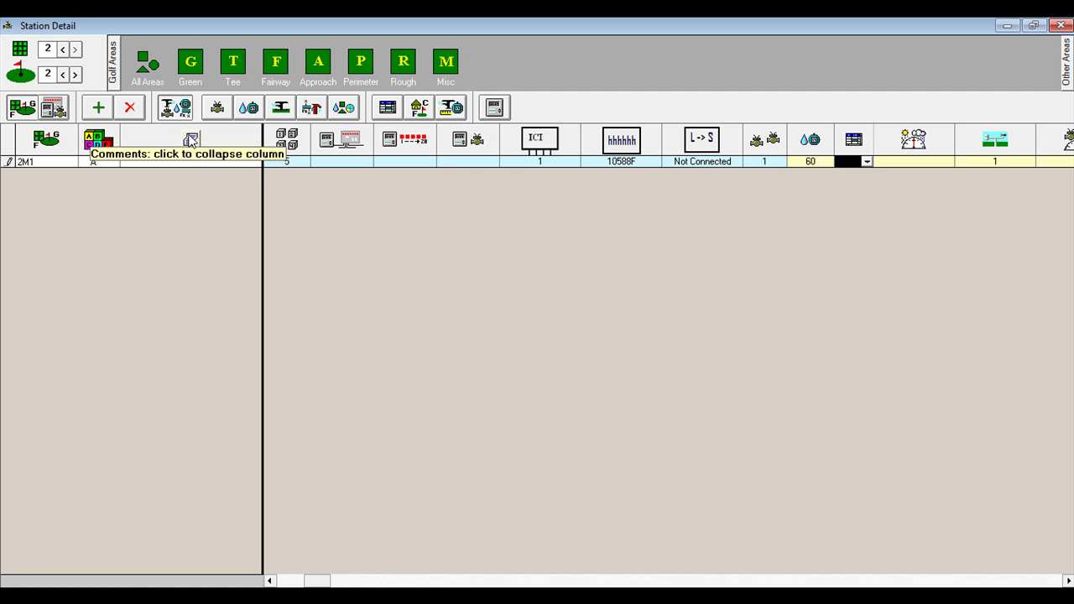
left_click(191, 162)
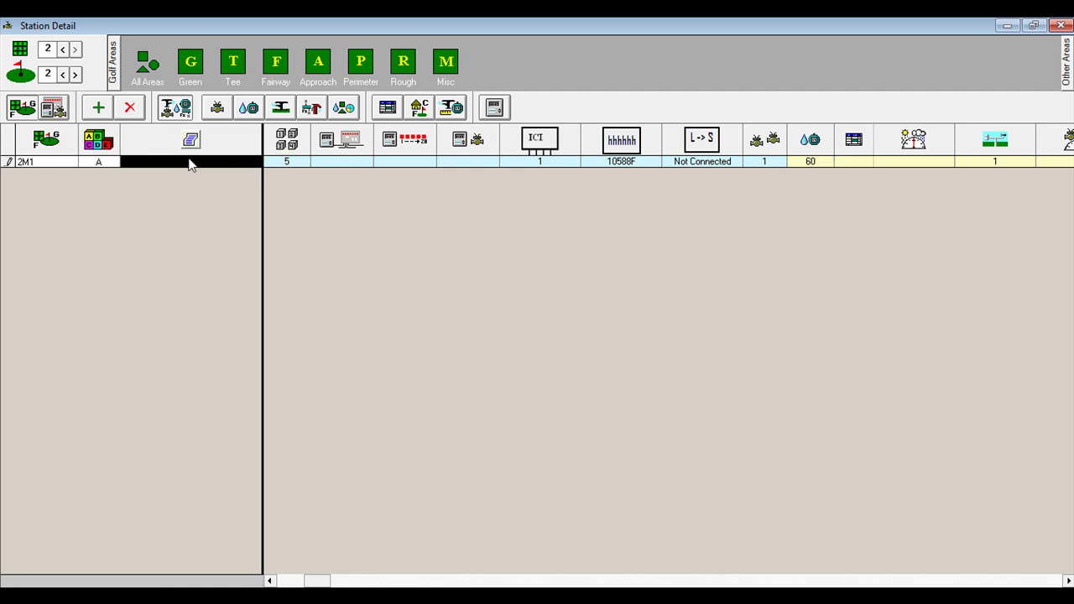
left_click(189, 163)
type("Greens Fan")
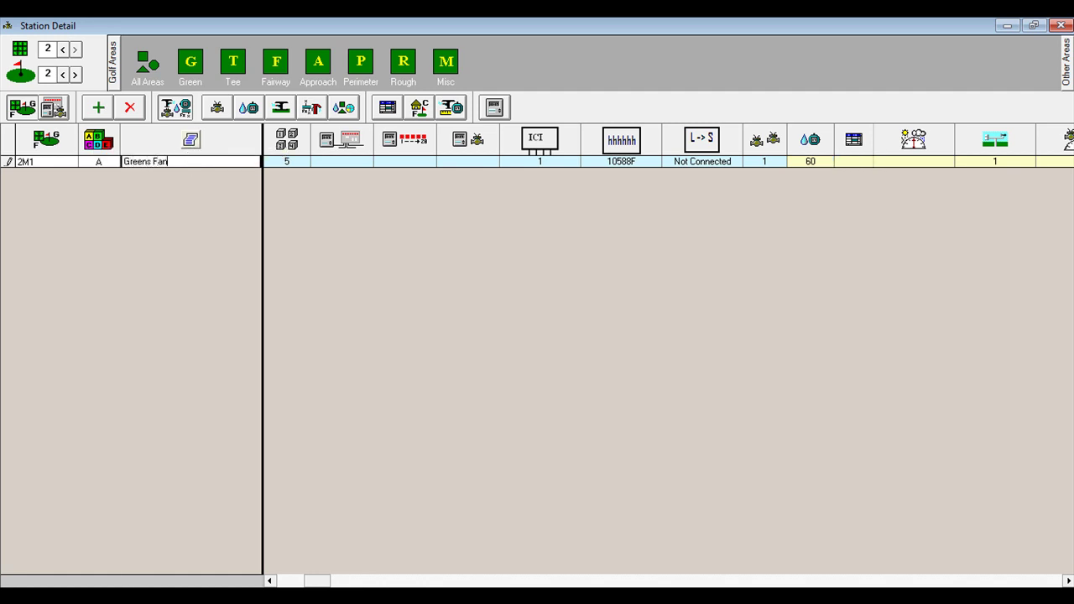
key("Tab")
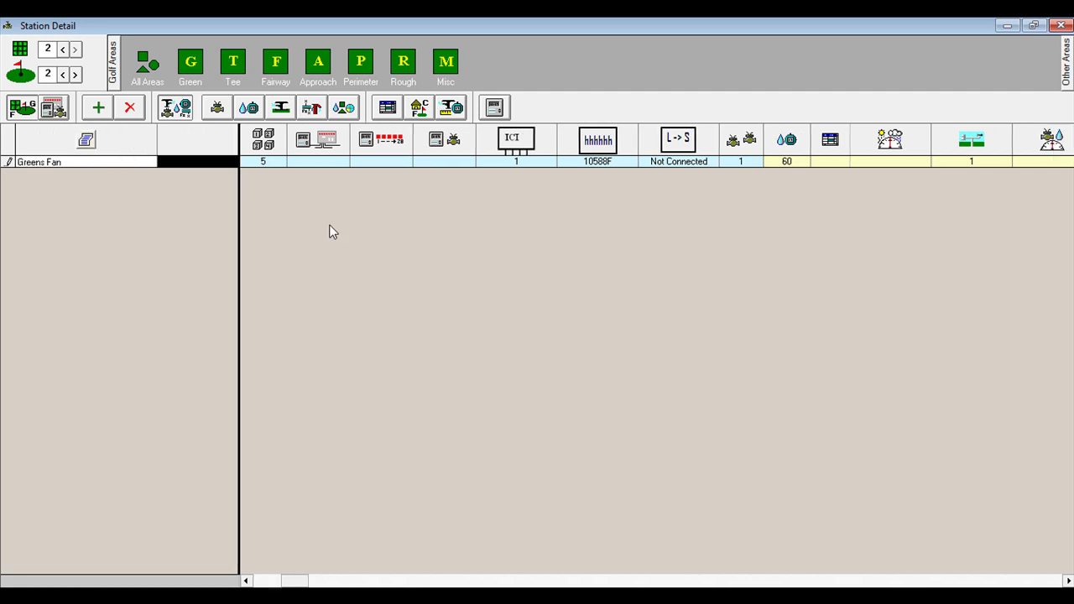
key("shift+Tab")
key("shift+Tab")
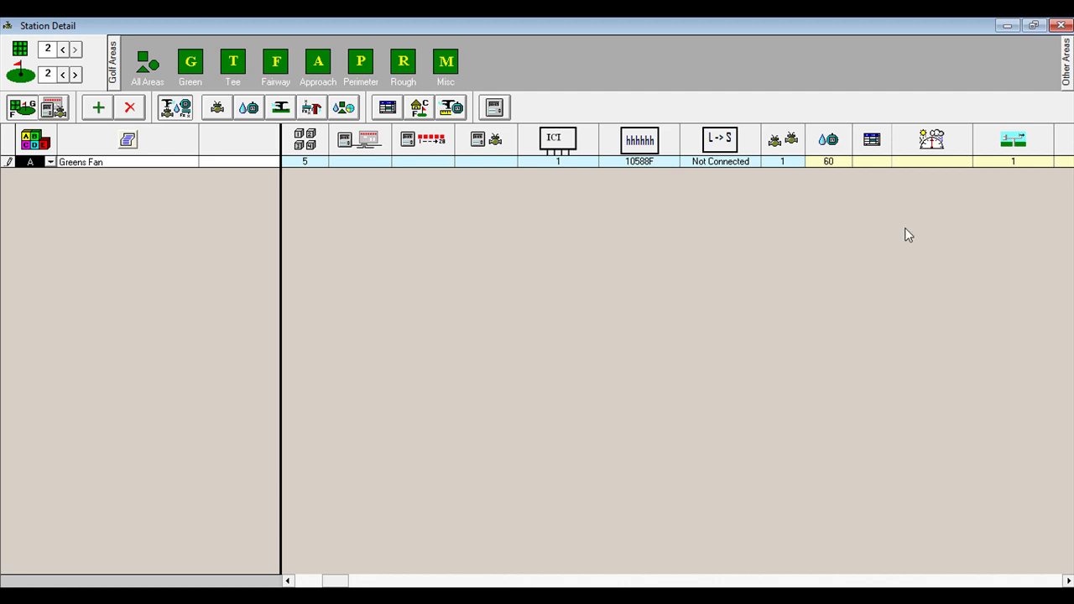
left_click(1061, 25)
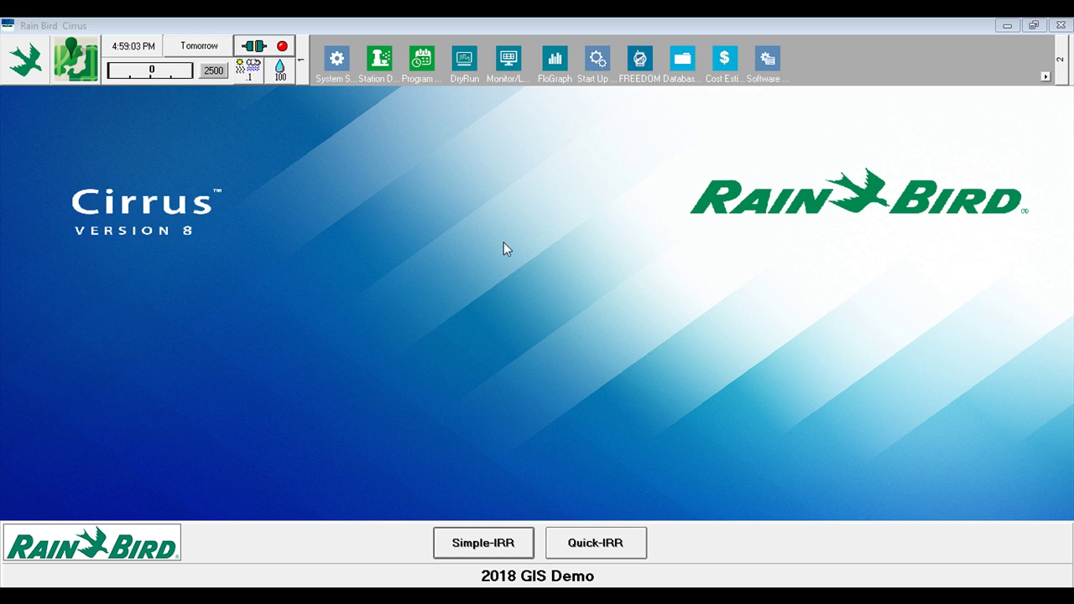
- Open the monitor and log view for course 2 and locate its Misc stations
left_click(508, 59)
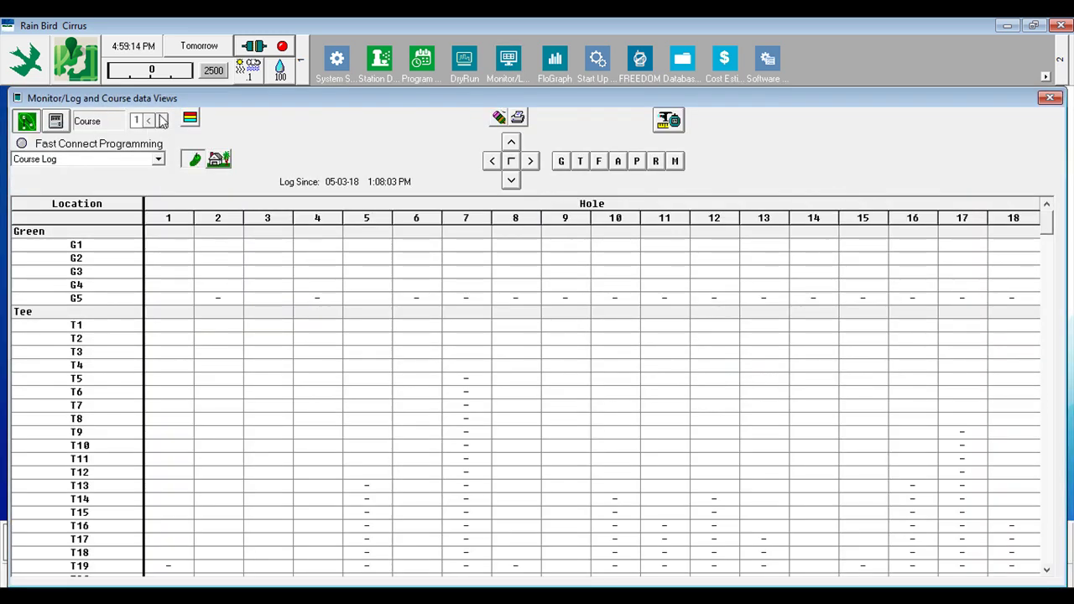
left_click(163, 120)
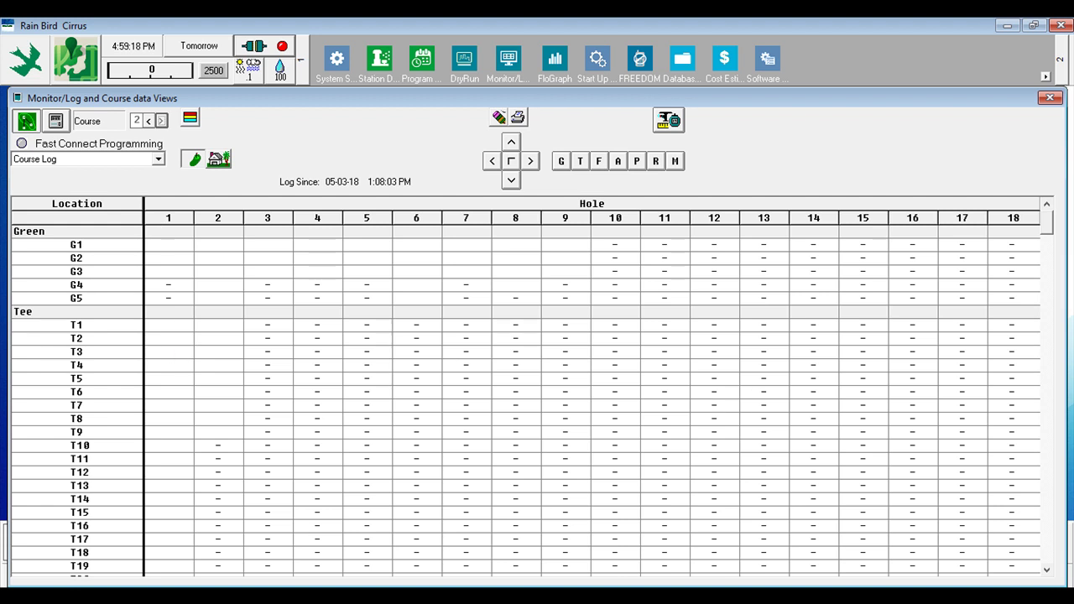
left_click(1053, 475)
scroll(1056, 480, "down", 20)
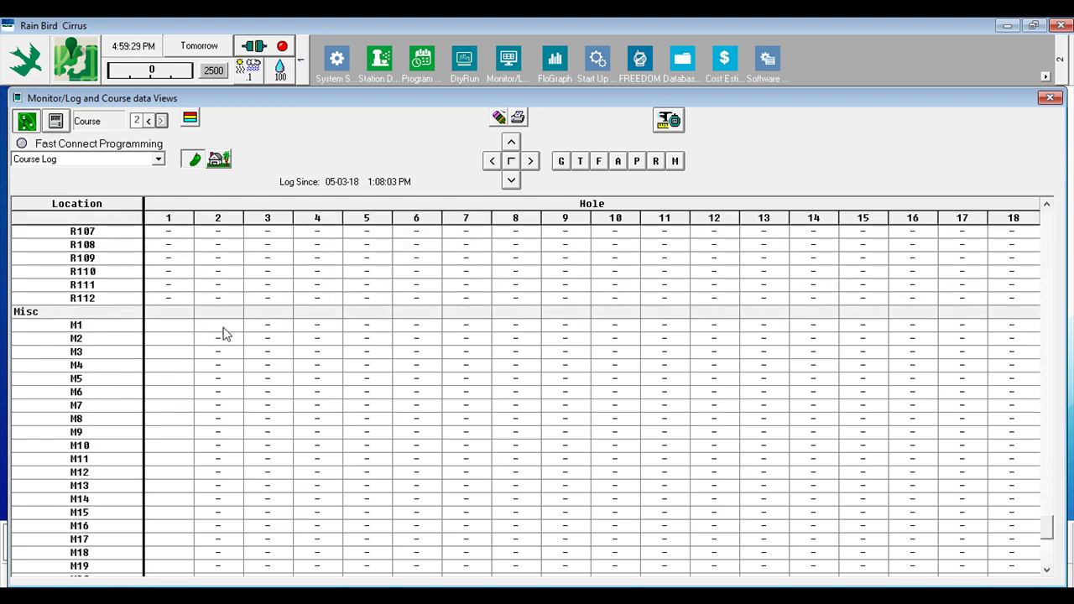
- In the Course Monitor/DMA view, start station M1 on hole 2 with a run time of 1 and stop it
left_click(158, 159)
left_click(136, 206)
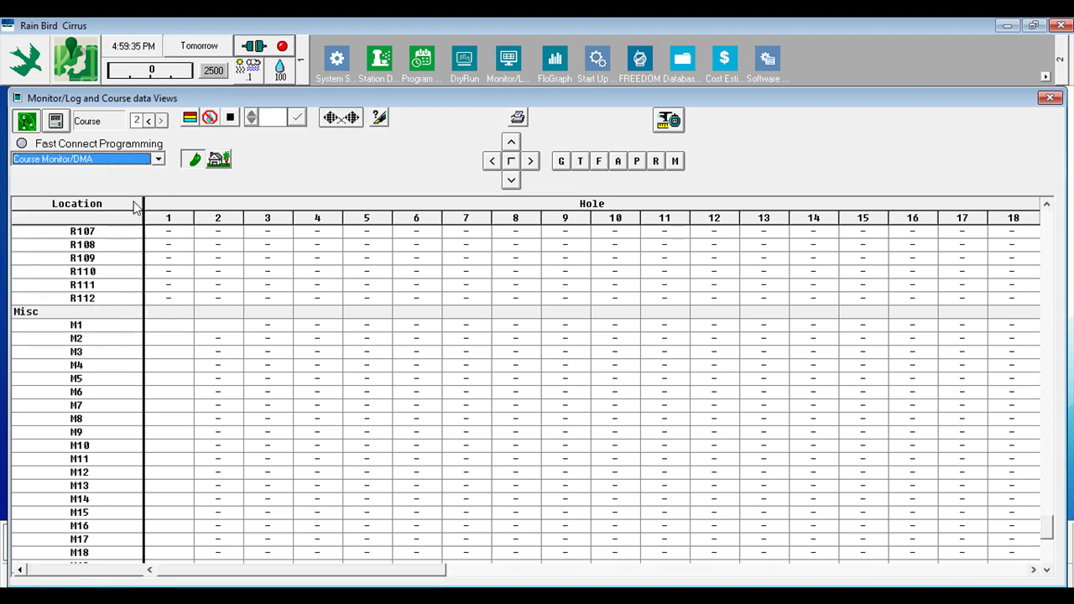
left_click(224, 326)
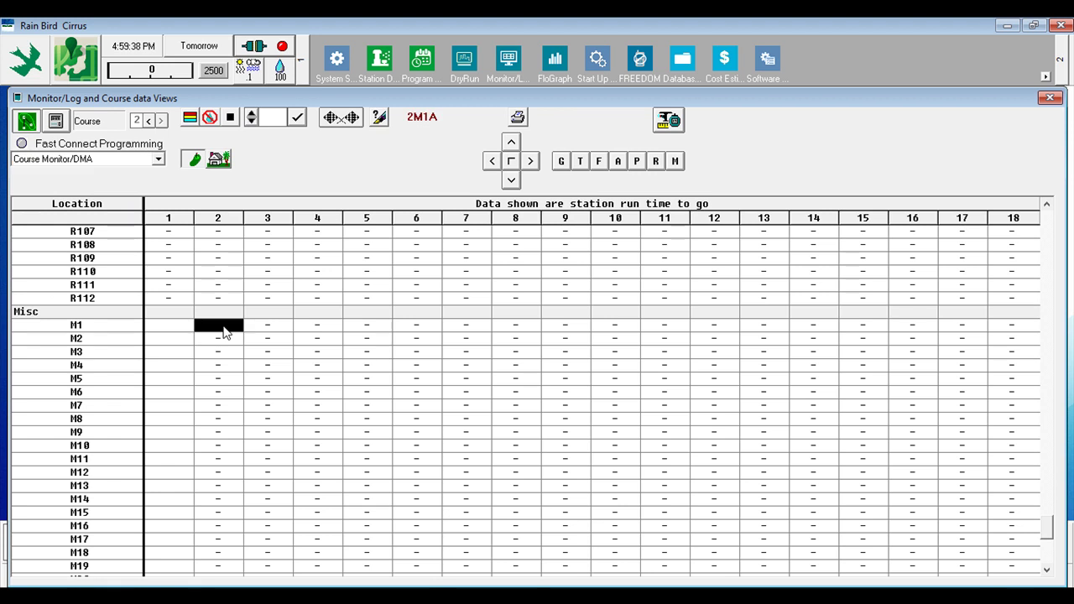
left_click(251, 115)
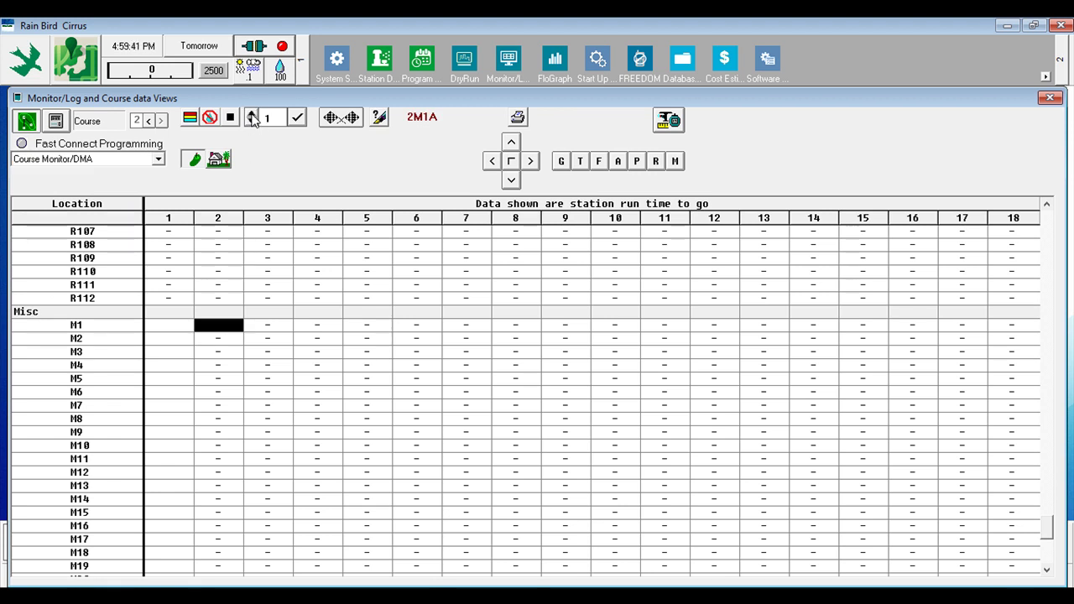
left_click(297, 119)
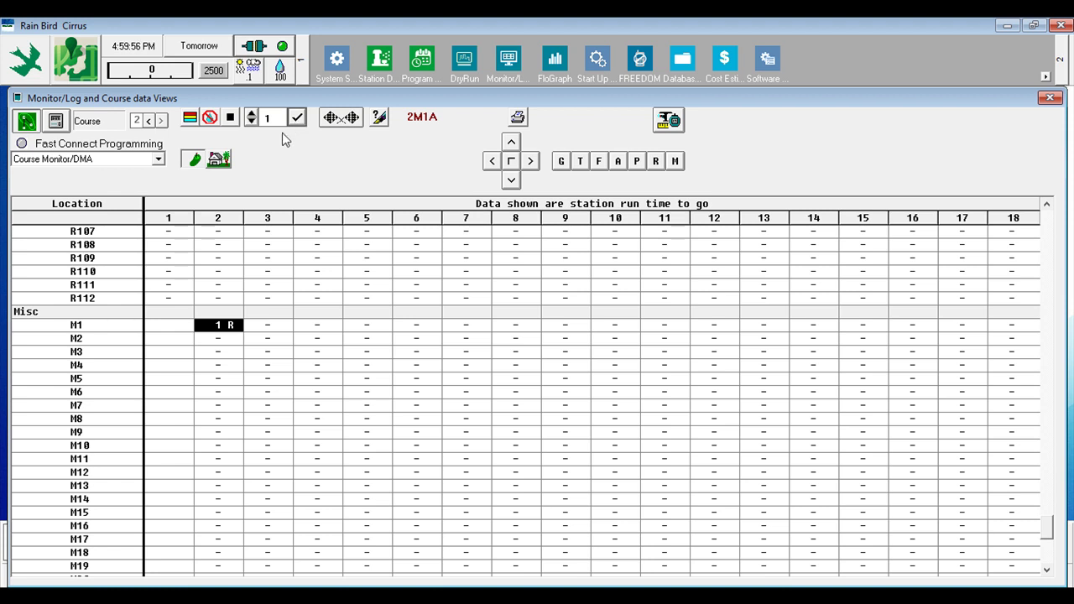
left_click(232, 119)
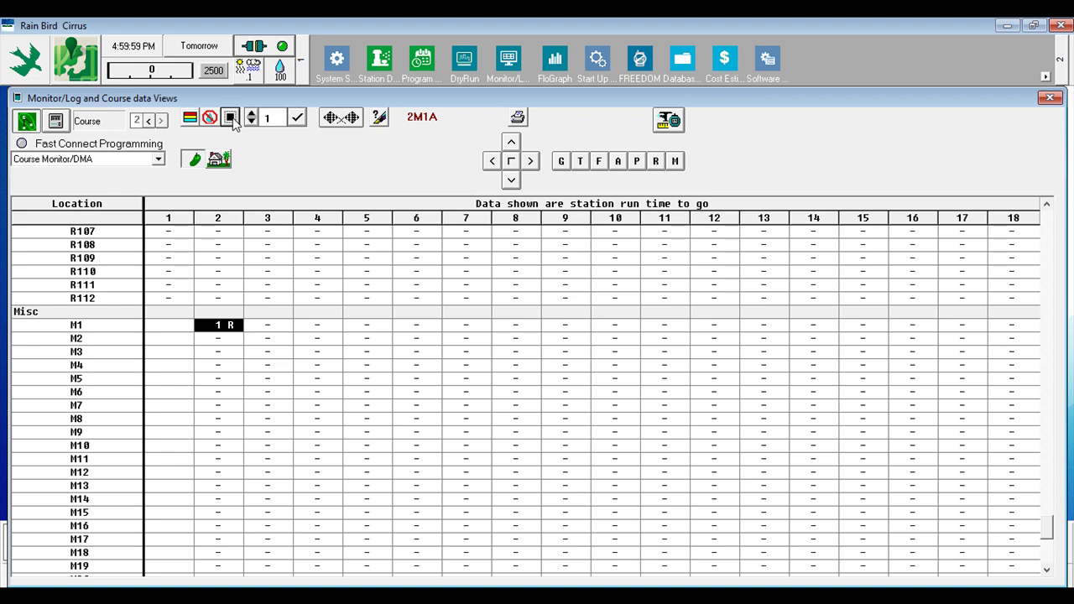